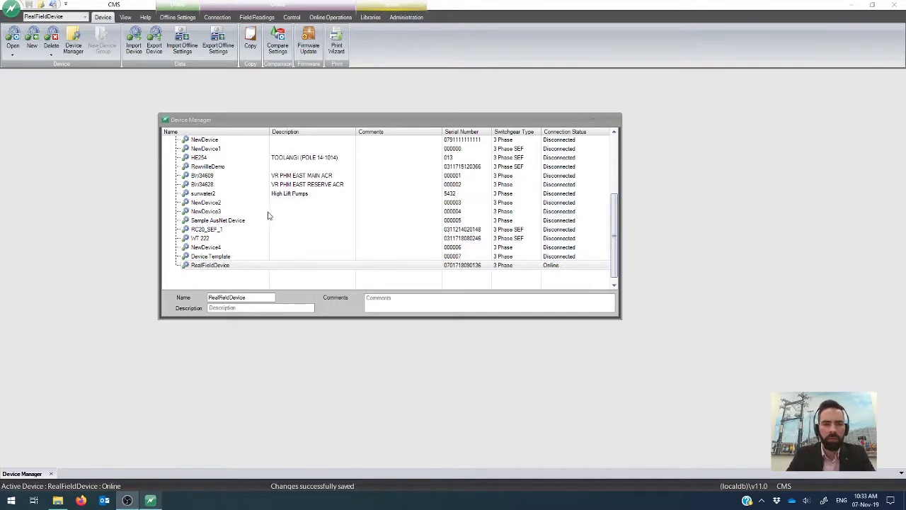
# Select the Device Template entry in the device list.
pyautogui.scroll(5, 249, 216)
pyautogui.scroll(-6, 249, 216)
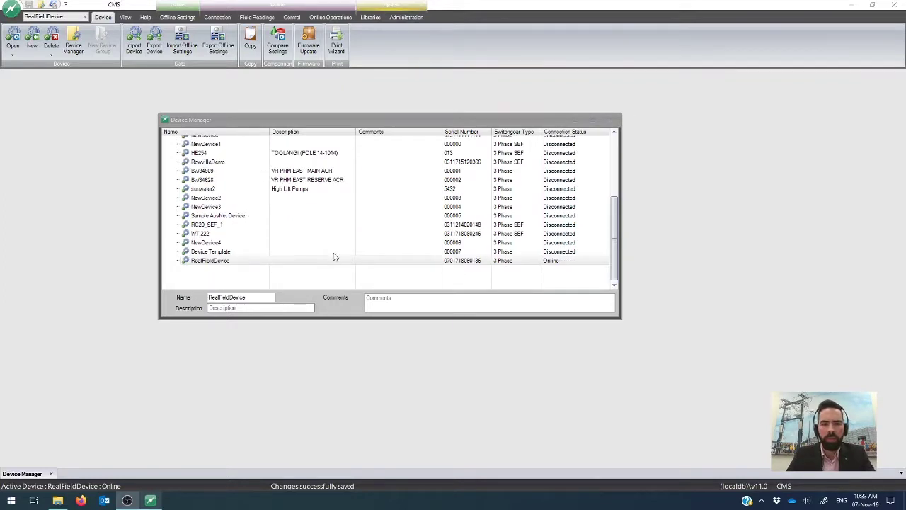
pyautogui.click(238, 252)
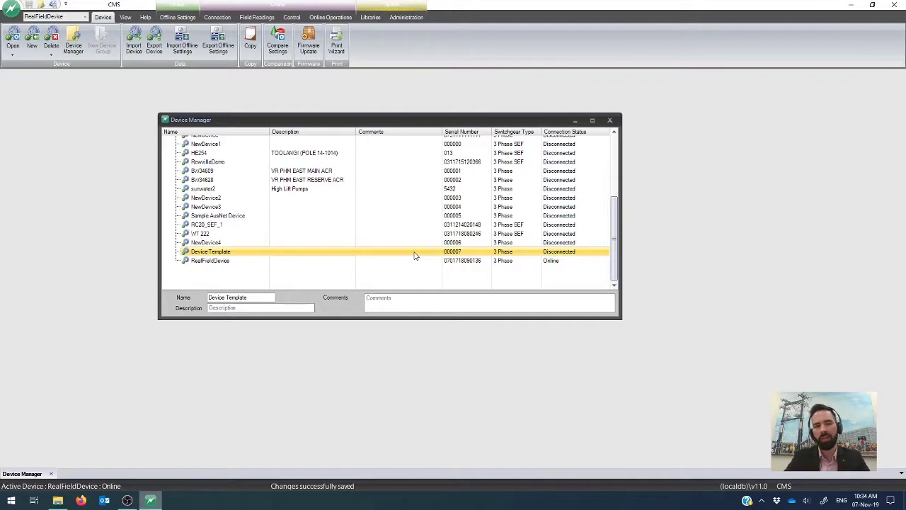
pyautogui.click(177, 17)
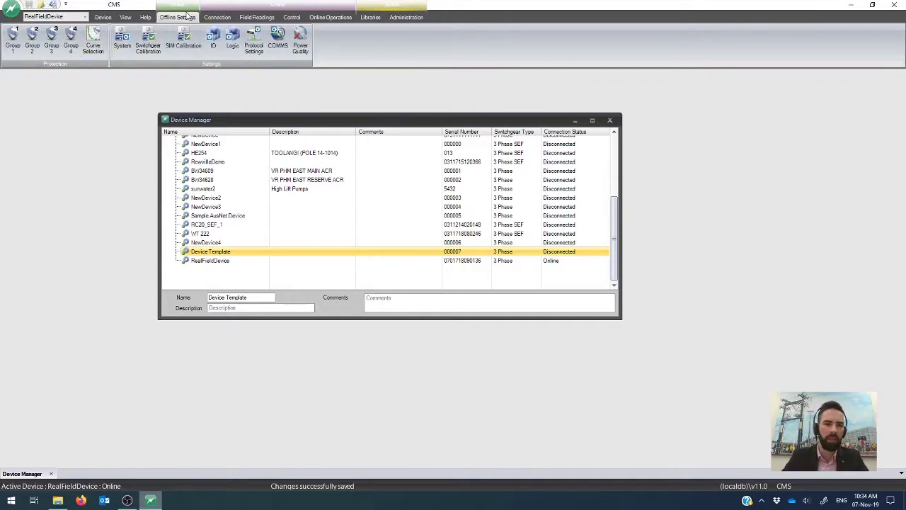
pyautogui.click(103, 18)
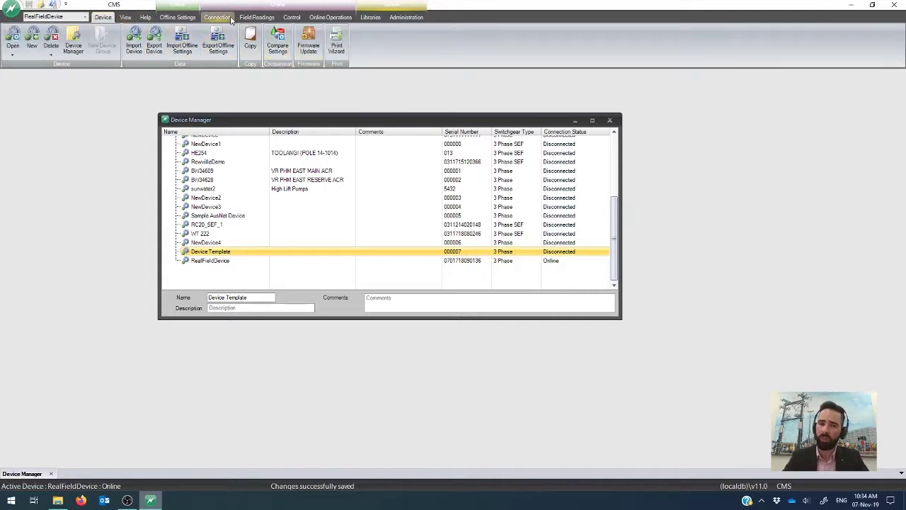
pyautogui.click(178, 19)
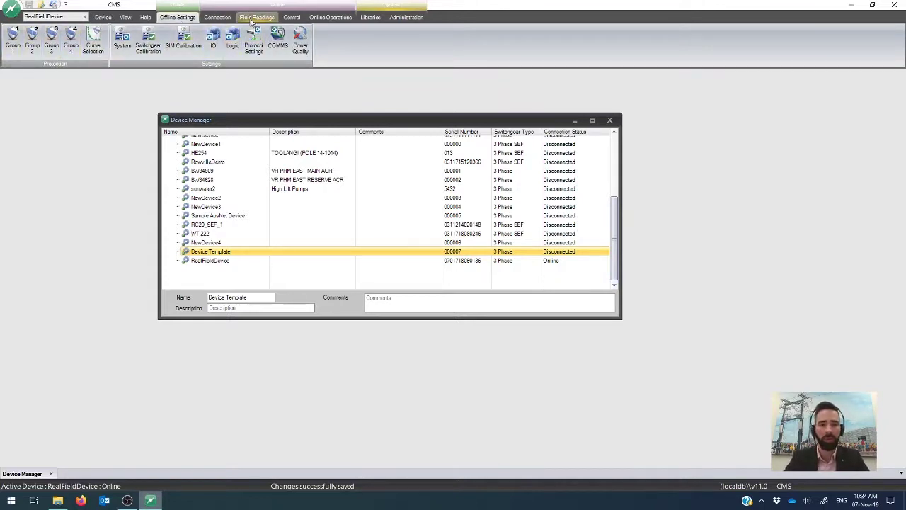
pyautogui.click(102, 17)
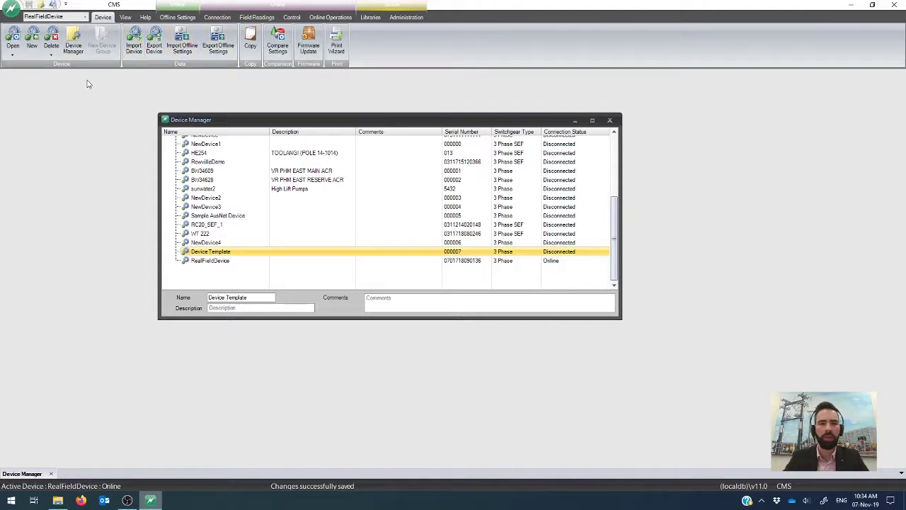
# Set up a device export of Device Template with the CMS Device Files folder on the Desktop as its destination.
pyautogui.click(155, 53)
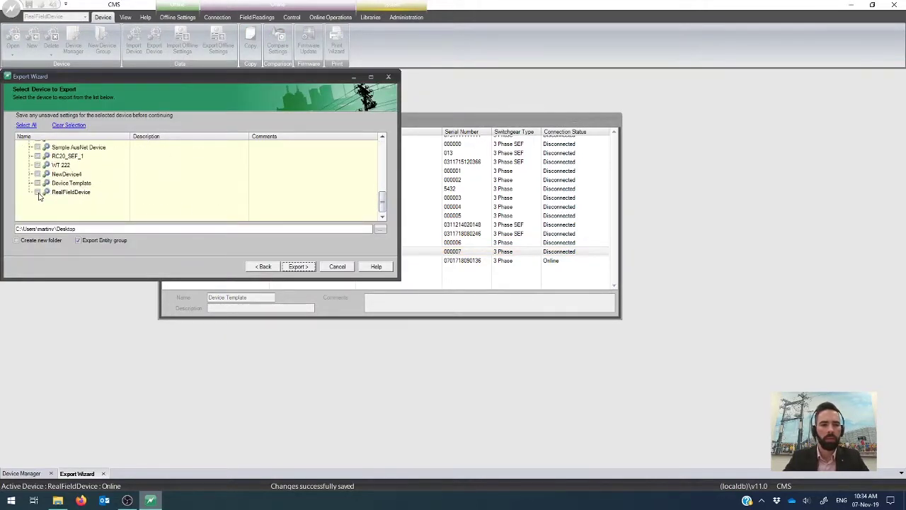
pyautogui.click(37, 183)
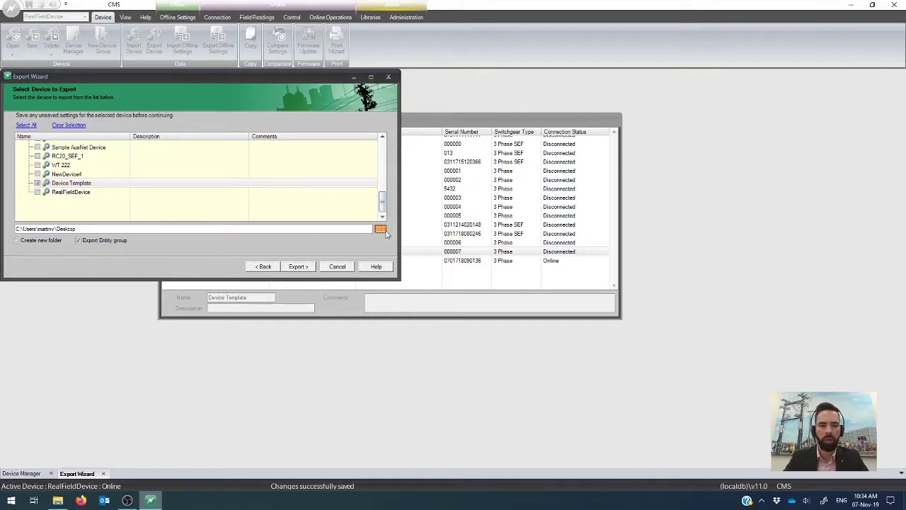
pyautogui.click(381, 230)
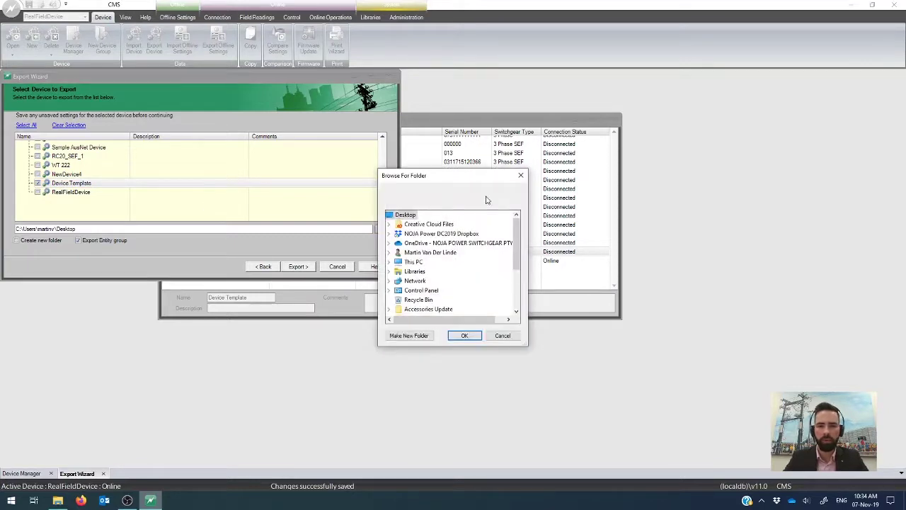
pyautogui.scroll(-3, 440, 279)
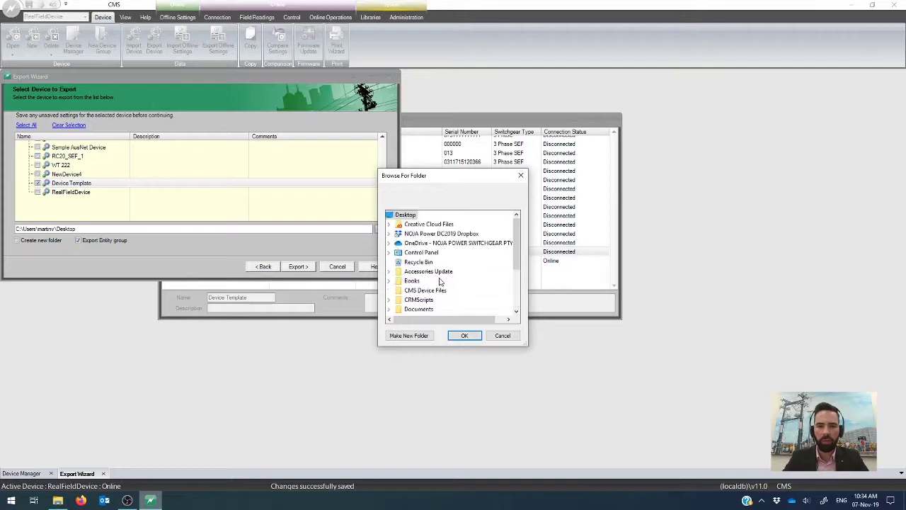
pyautogui.scroll(3, 438, 277)
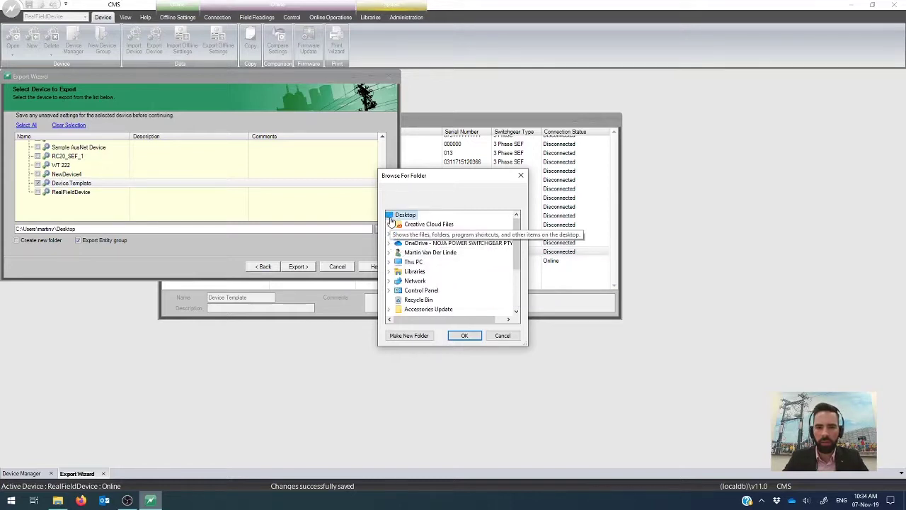
pyautogui.scroll(-3, 424, 305)
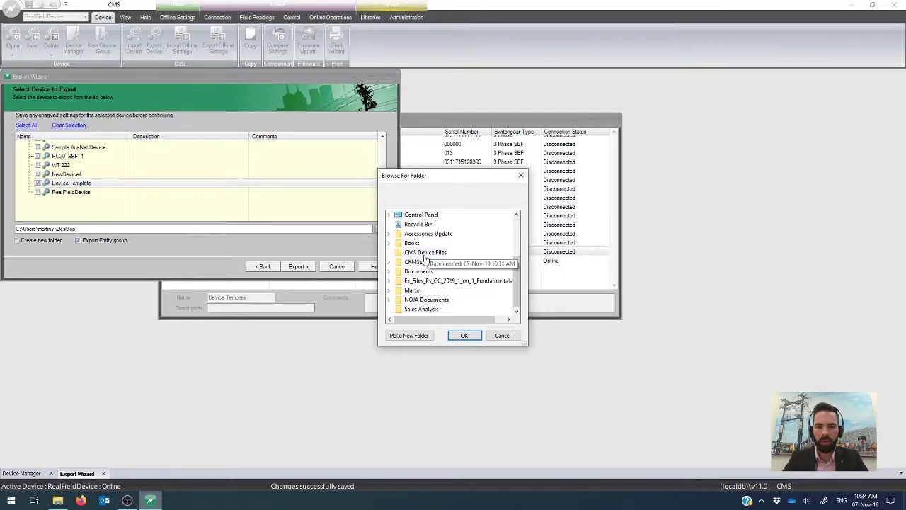
pyautogui.click(424, 254)
pyautogui.click(464, 336)
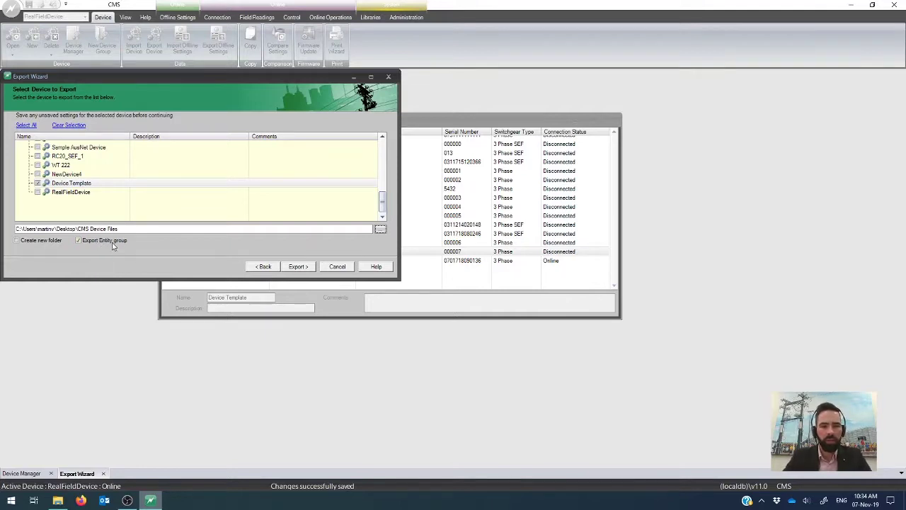
# Review the devices available for export and run the export with only Device Template selected.
pyautogui.scroll(10, 188, 213)
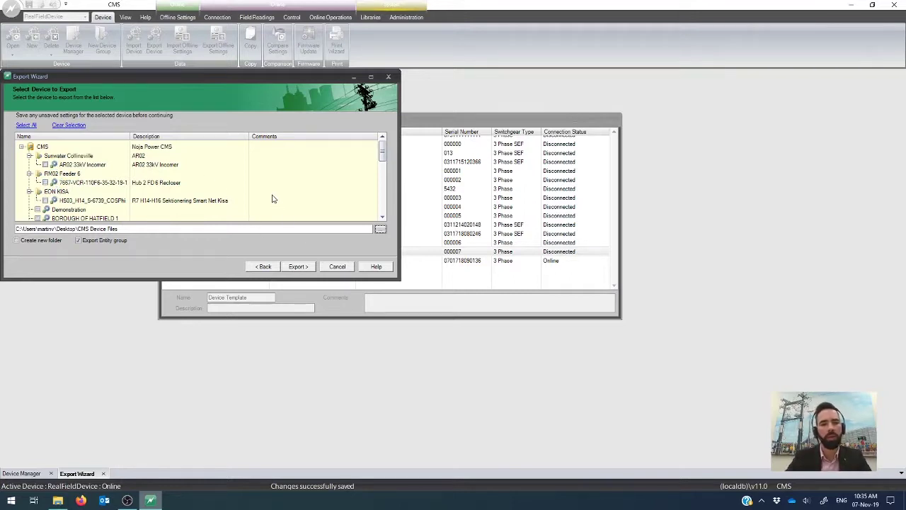
pyautogui.scroll(-10, 271, 196)
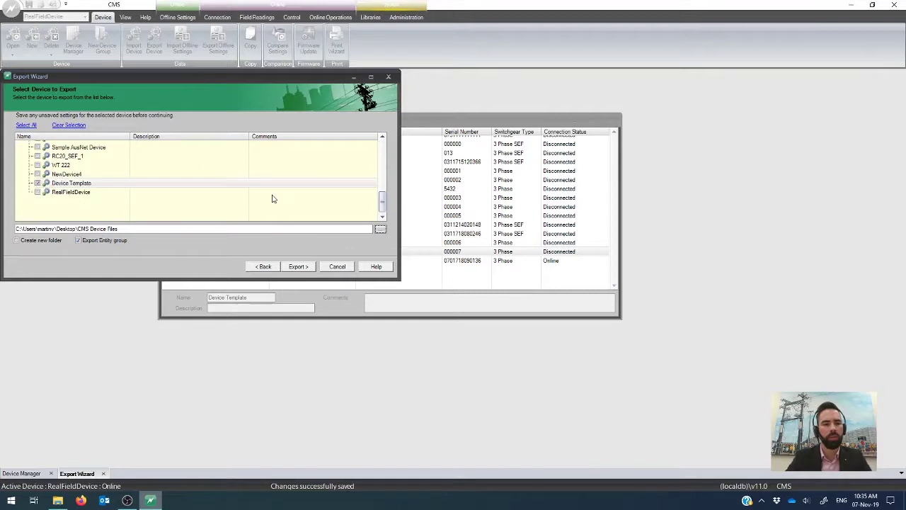
pyautogui.click(37, 184)
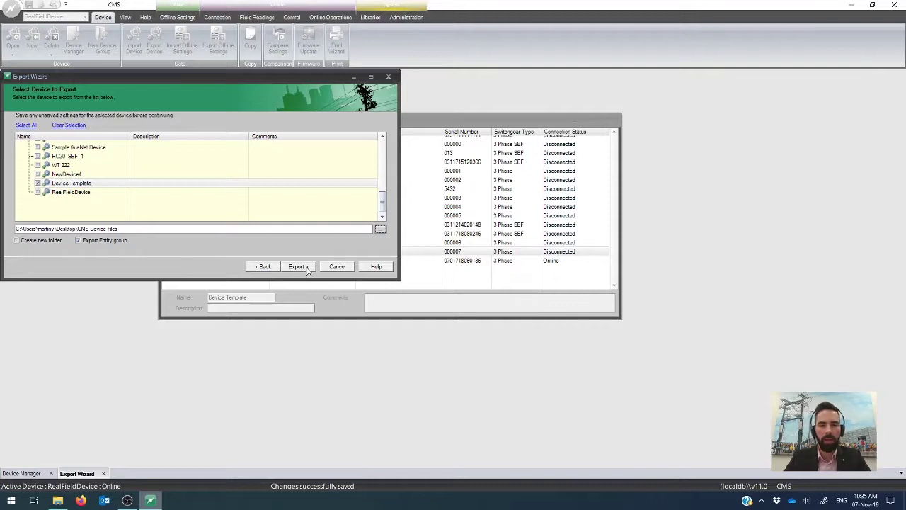
pyautogui.click(297, 266)
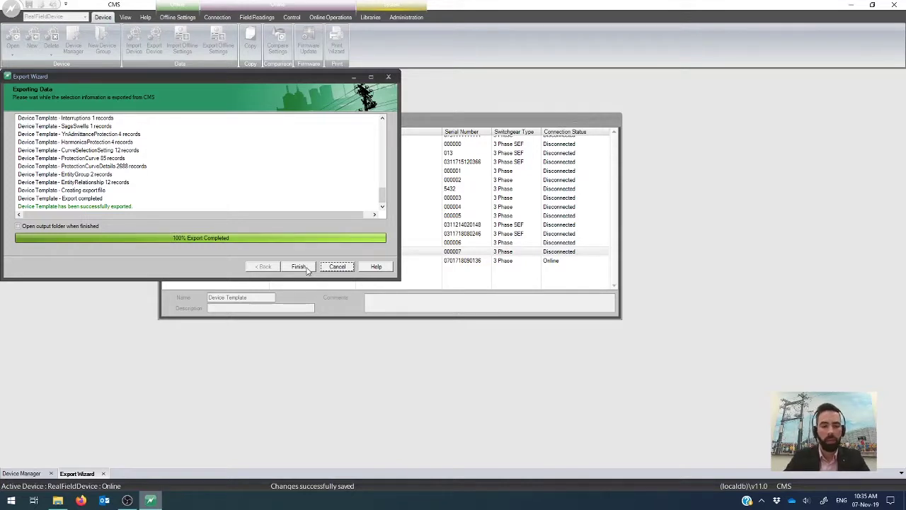
# Check the exported .noja file in File Explorer, then return to CMS and finish the export wizard.
pyautogui.click(57, 501)
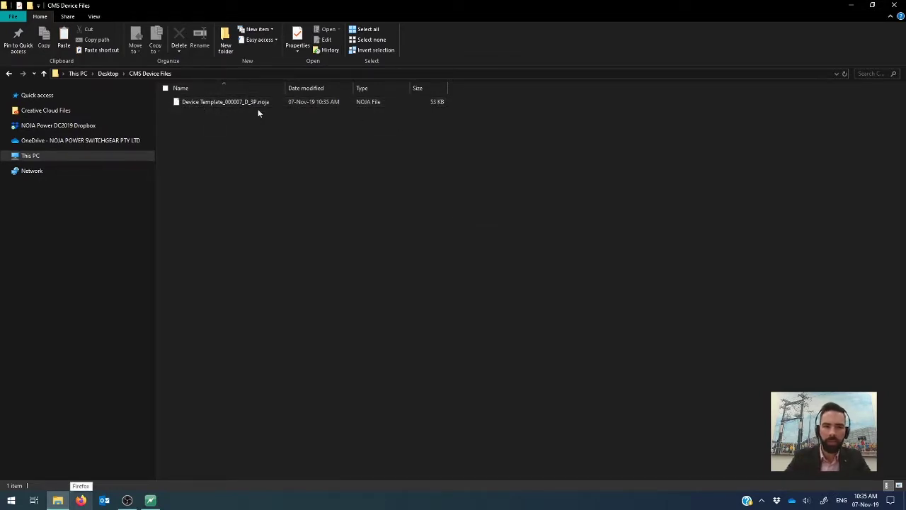
pyautogui.click(230, 101)
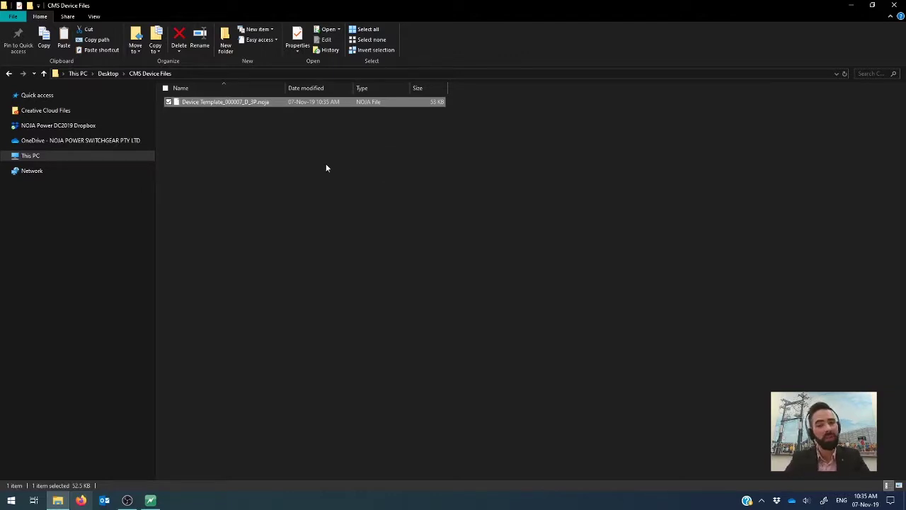
pyautogui.click(856, 6)
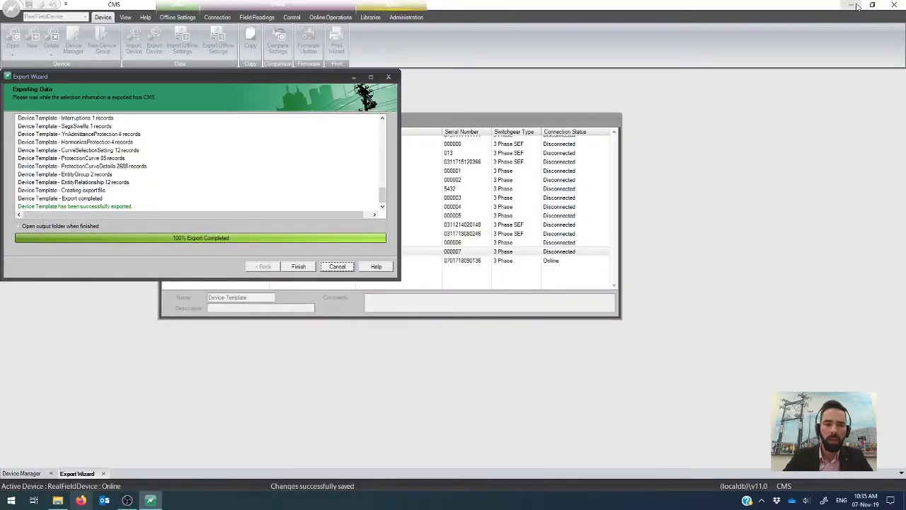
pyautogui.click(298, 267)
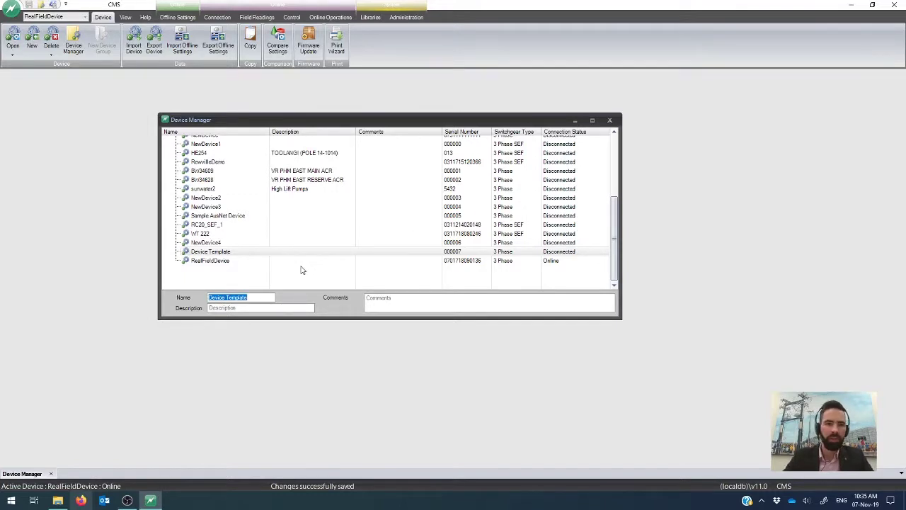
# Start a device import from Device Template_000007_D_3P.noja in the CMS Device Files folder on the Desktop.
pyautogui.click(142, 40)
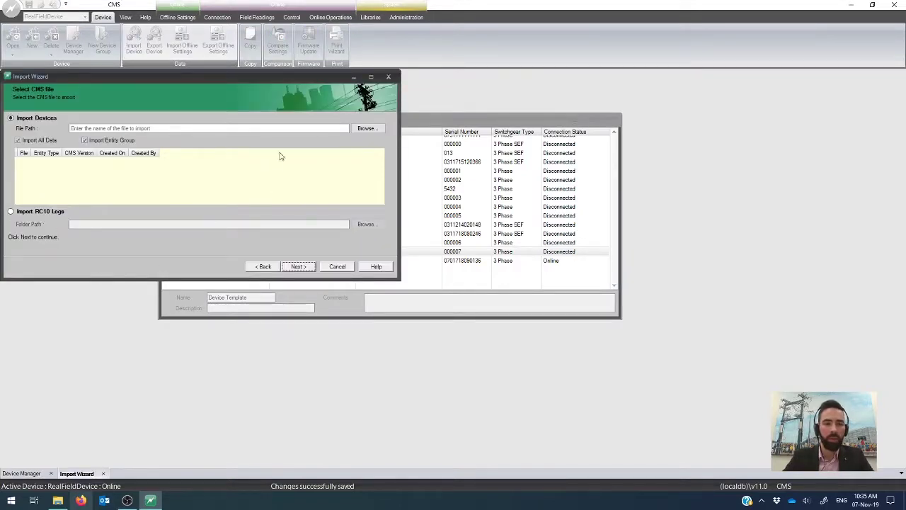
pyautogui.click(367, 128)
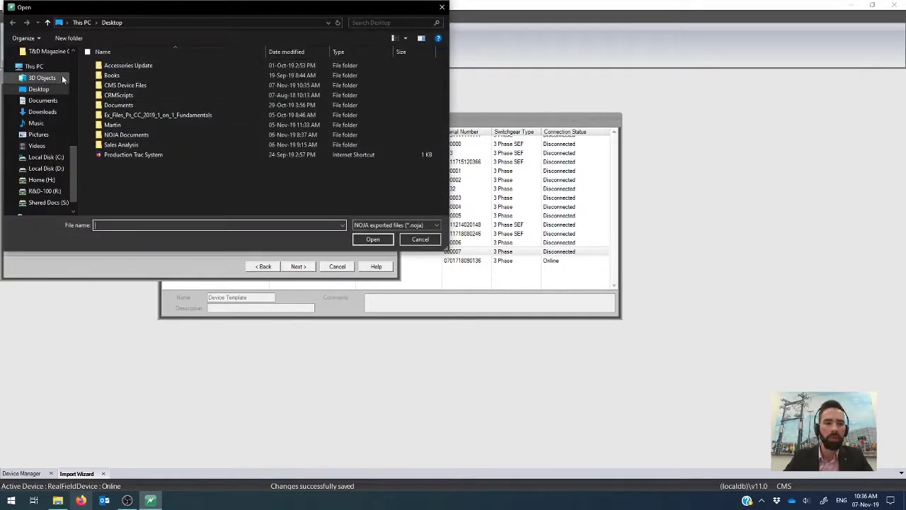
pyautogui.doubleClick(125, 85)
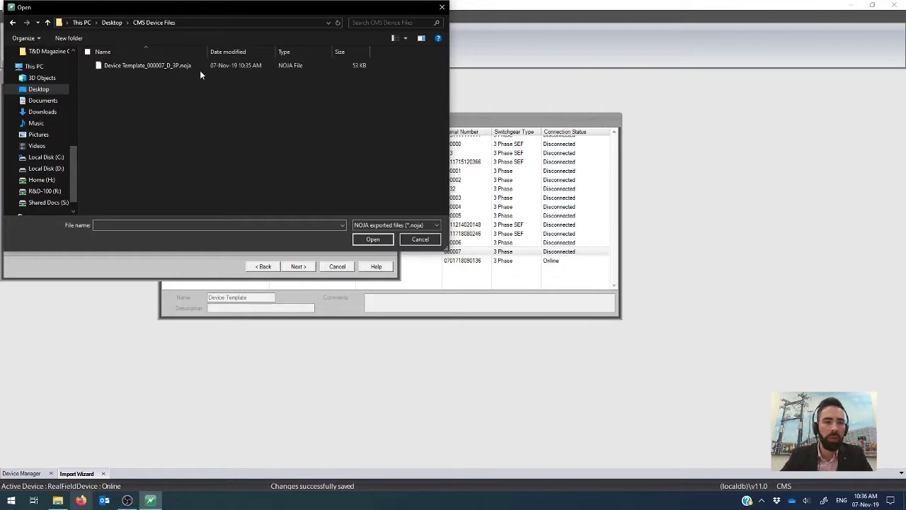
pyautogui.click(181, 66)
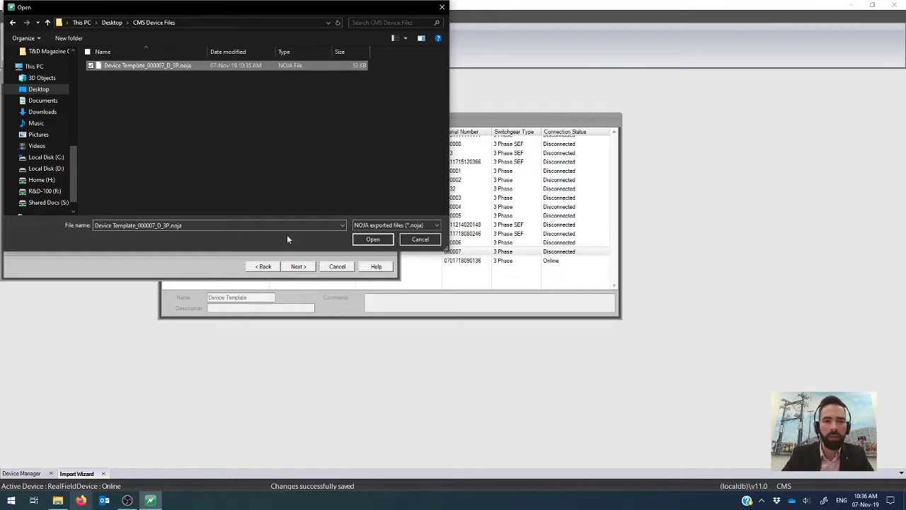
pyautogui.click(366, 240)
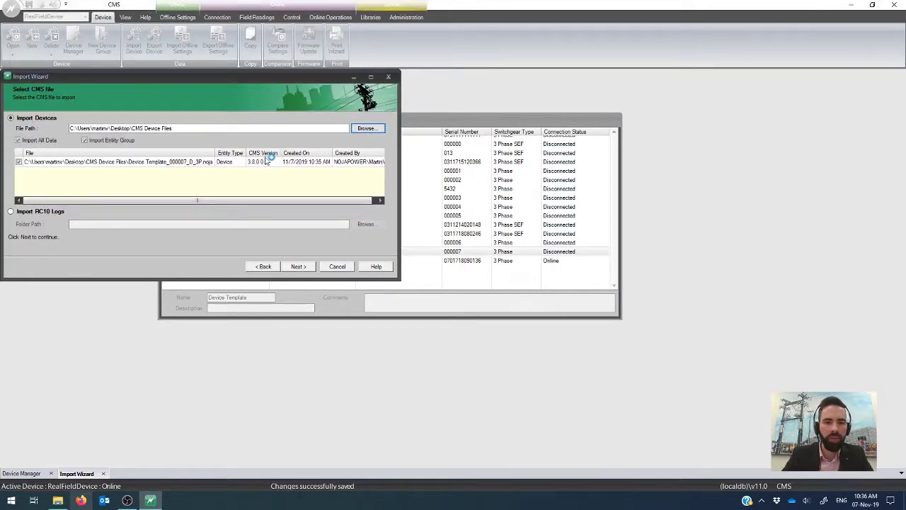
pyautogui.click(337, 201)
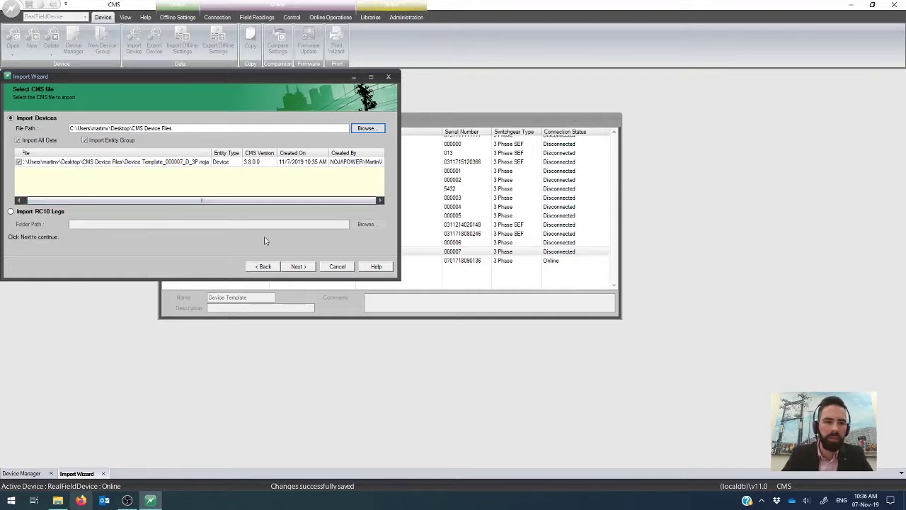
pyautogui.click(301, 267)
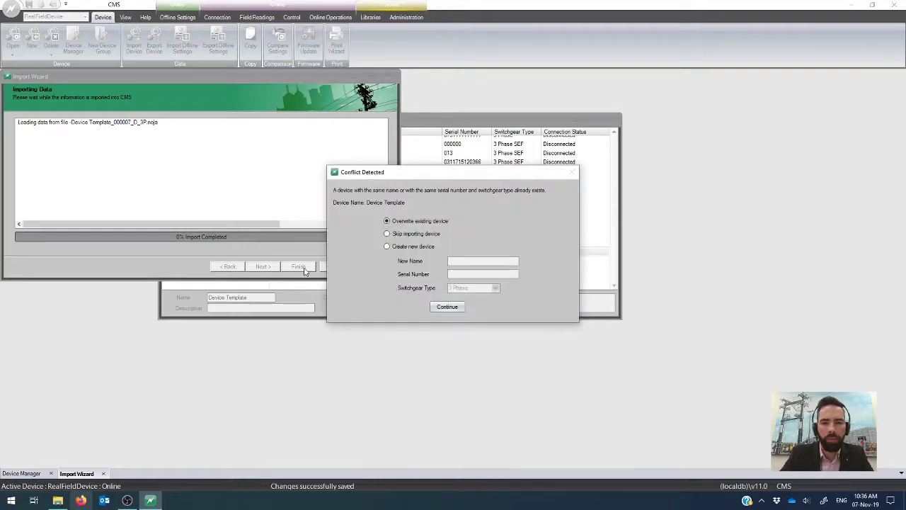
# Resolve the import conflict by creating a new device named ImportDemo with serial number 0000008, and finish the import.
pyautogui.click(417, 235)
pyautogui.click(414, 246)
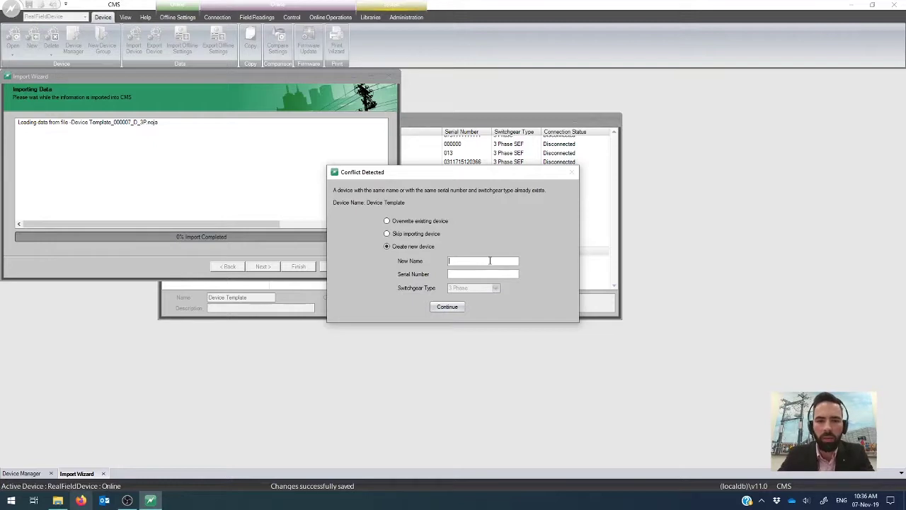
pyautogui.write('MportDemo')
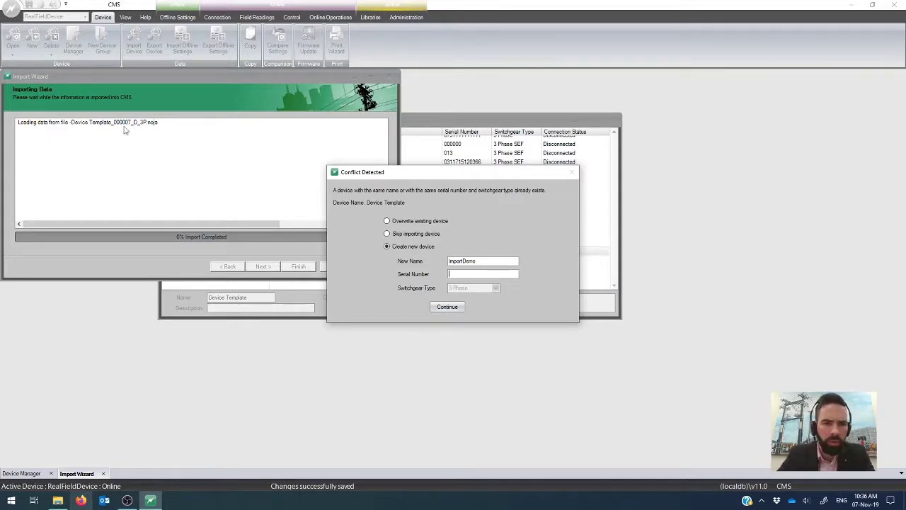
pyautogui.press('Tab')
pyautogui.write('00')
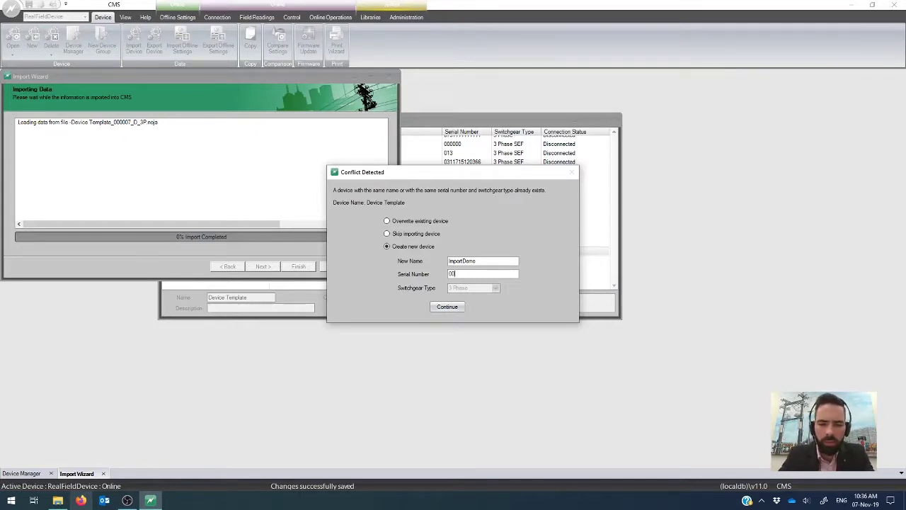
pyautogui.write('00008')
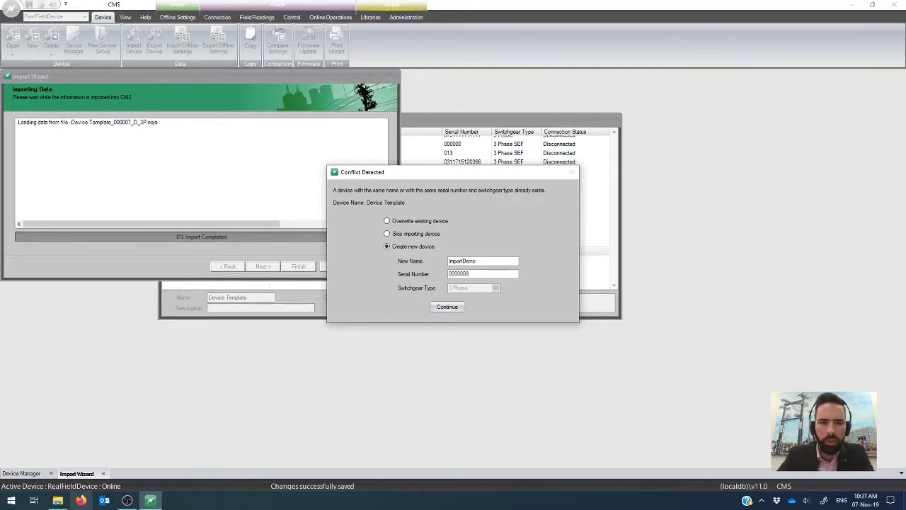
pyautogui.click(460, 309)
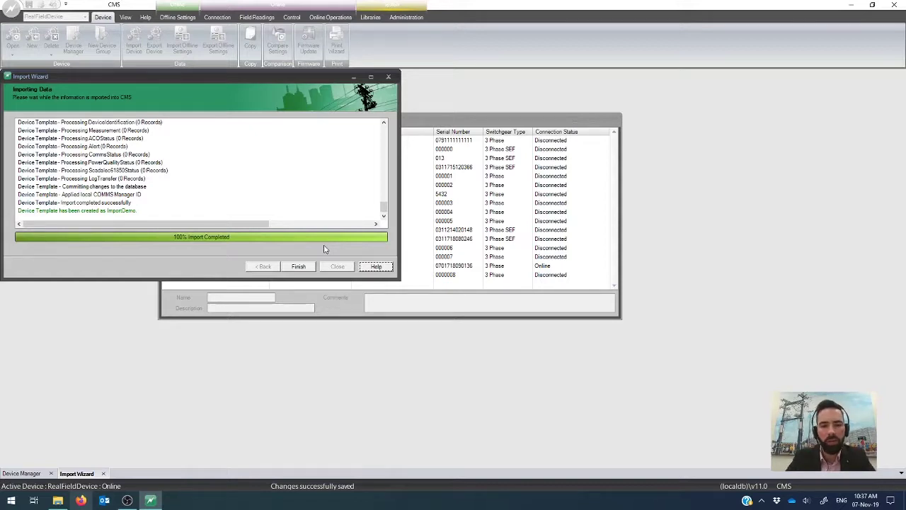
pyautogui.click(309, 267)
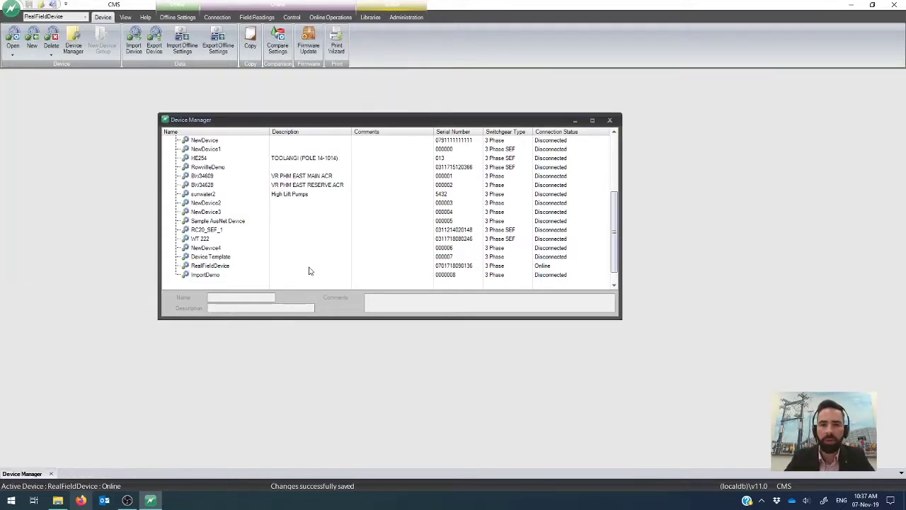